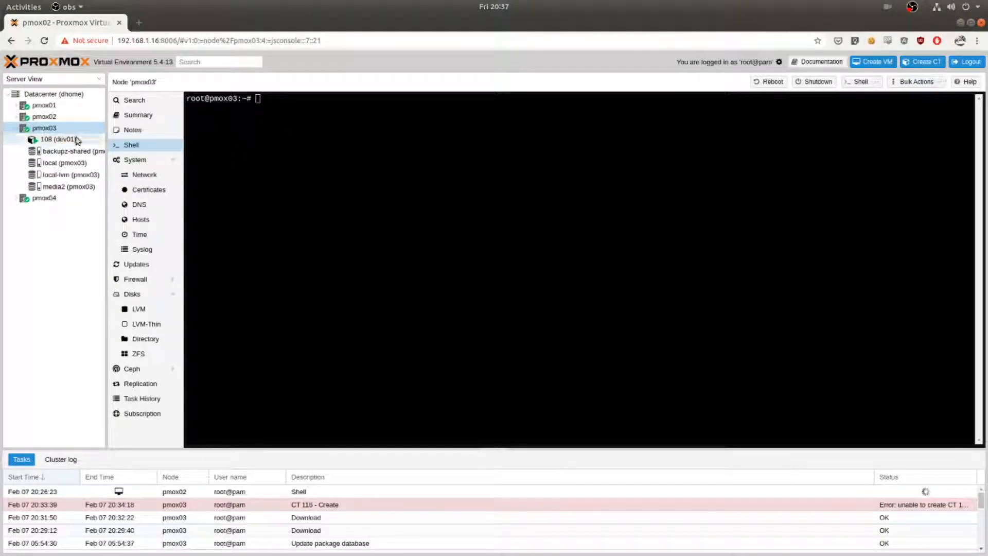
Update the container template catalogue from the pmox03 node's shell with pveam update.
{"action": "left_click", "coordinate": [61, 130]}
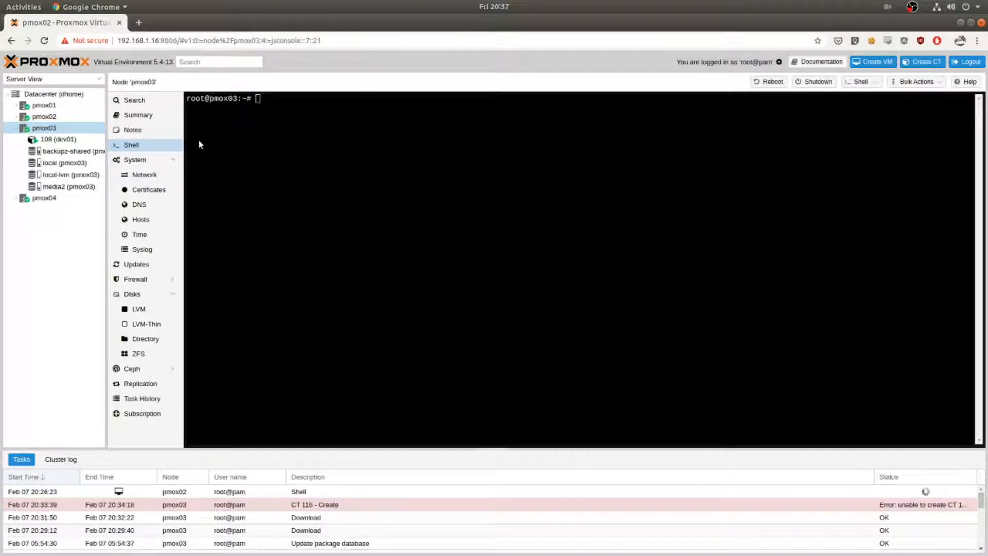
{"action": "left_click", "coordinate": [275, 105]}
{"action": "type", "text": "pveam update"}
{"action": "key", "text": "Return"}
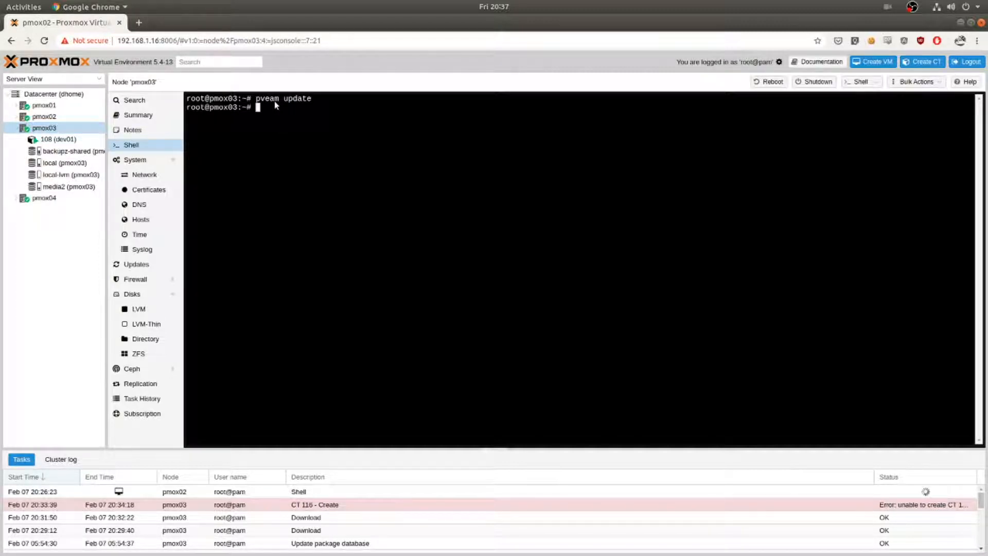
List the available container templates and filter the list for jenkins.
{"action": "type", "text": "pveam available"}
{"action": "key", "text": "Return"}
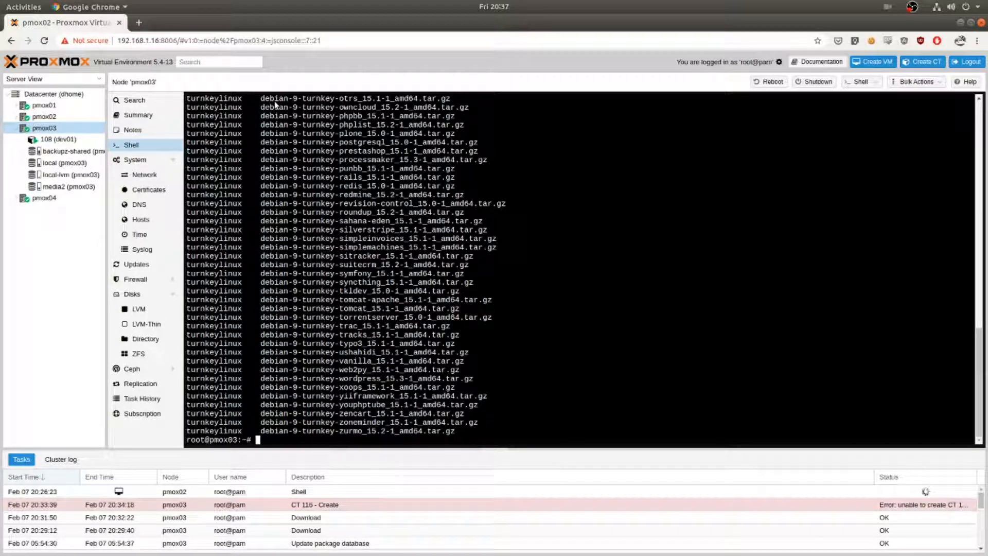
{"action": "key", "text": "Up"}
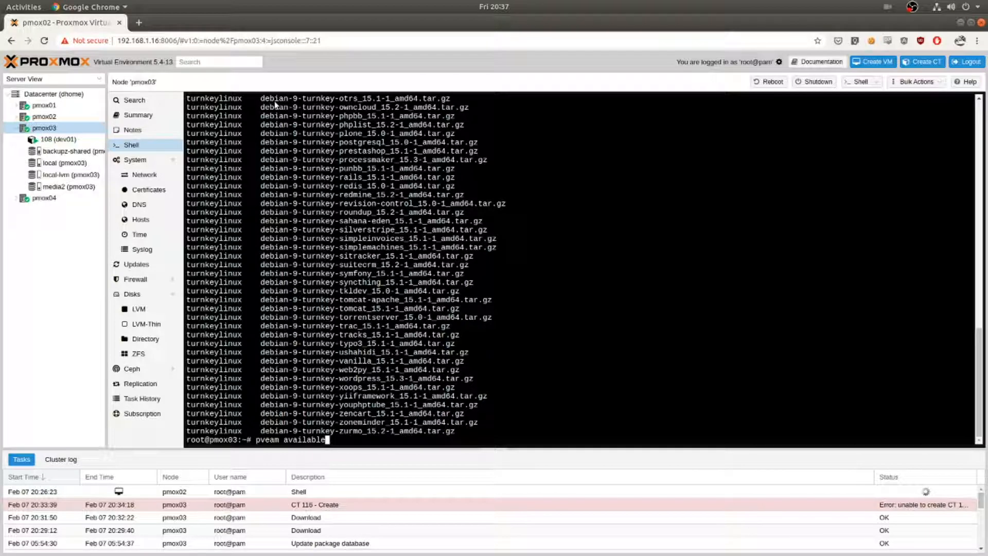
{"action": "type", "text": "| grep jenkins"}
{"action": "key", "text": "Return"}
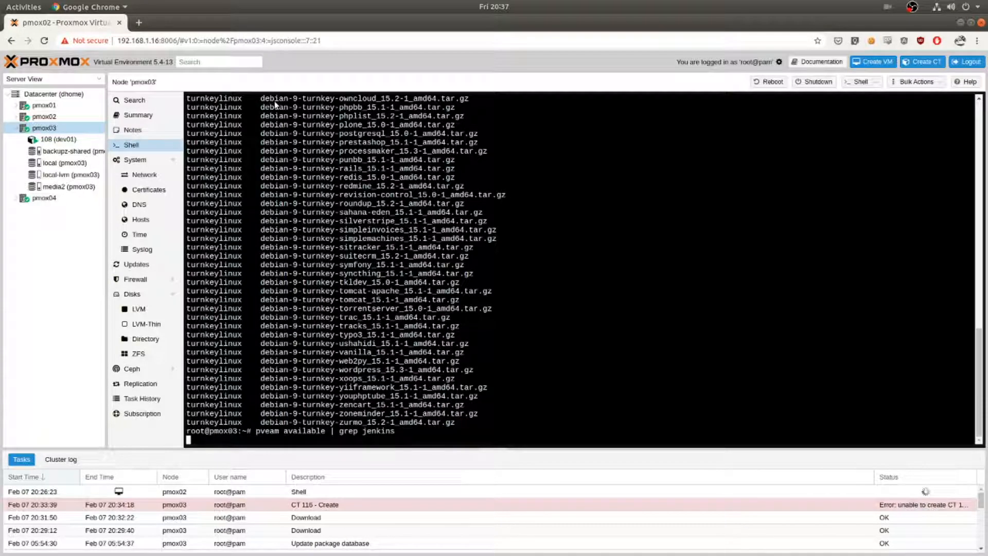
Download the debian-9-turnkey-jenkins_15.4-1_amd64.tar.gz template to local storage with pveam download local.
{"action": "type", "text": "pveam download local"}
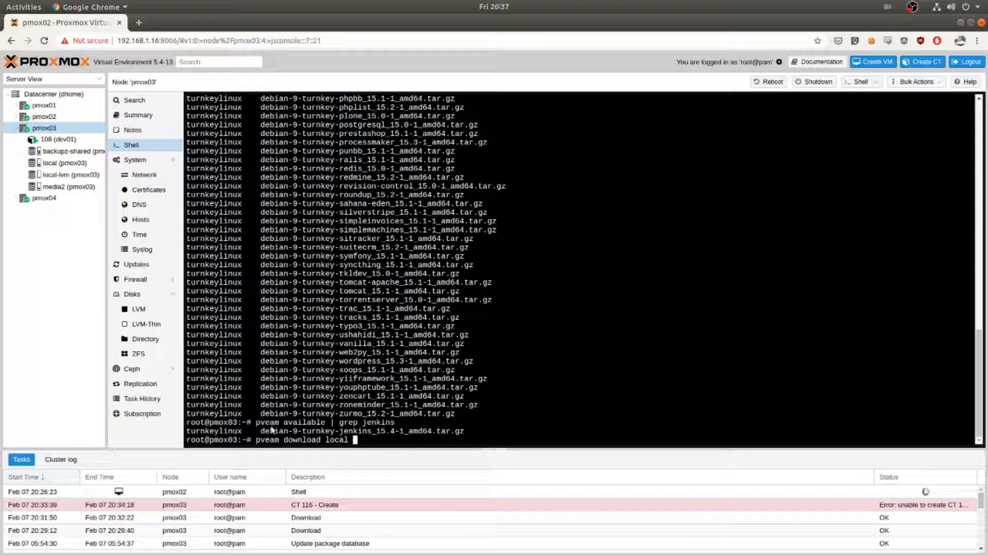
{"action": "left_click_drag", "start_coordinate": [262, 431], "coordinate": [348, 431]}
{"action": "left_click_drag", "start_coordinate": [262, 432], "coordinate": [464, 434]}
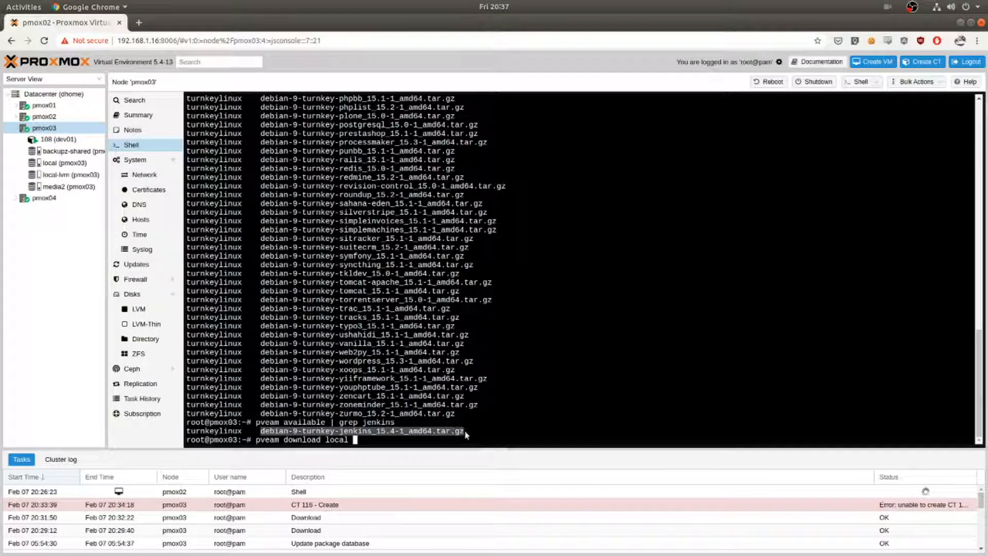
{"action": "right_click", "coordinate": [461, 433]}
{"action": "left_click", "coordinate": [497, 253]}
{"action": "right_click", "coordinate": [354, 441]}
{"action": "left_click", "coordinate": [381, 274]}
{"action": "key", "text": "Return"}
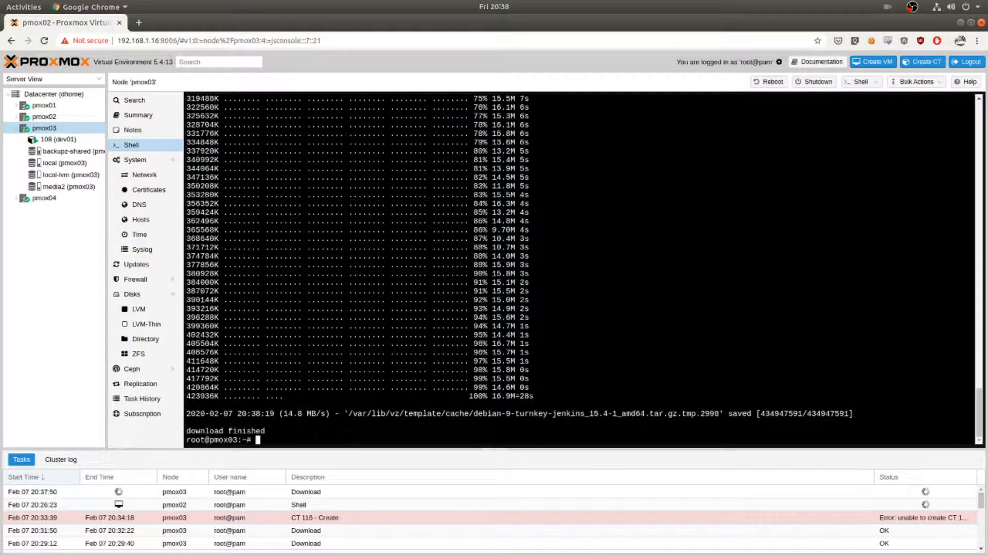
Rerun the template download command and list the templates stored in local storage.
{"action": "key", "text": "ctrl+v"}
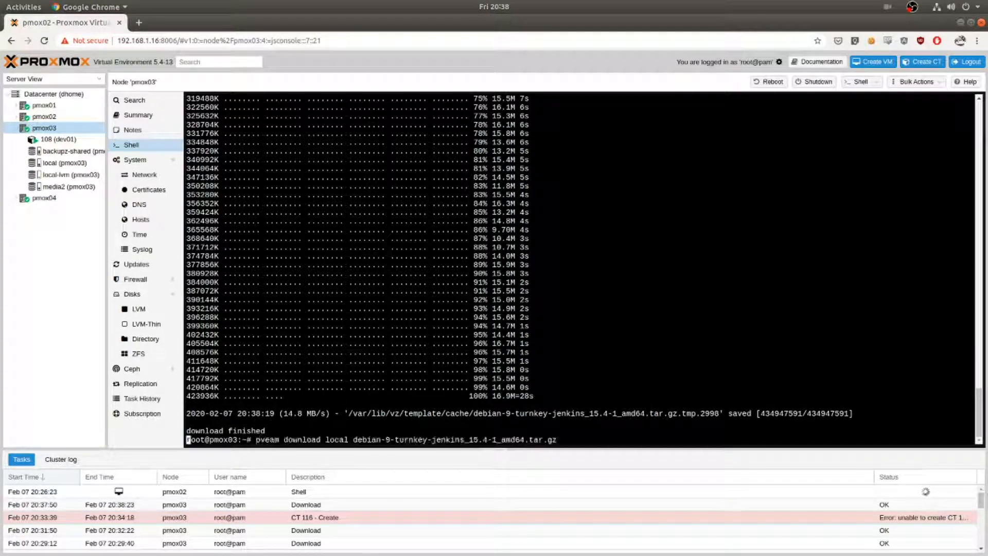
{"action": "key", "text": "Return"}
{"action": "type", "text": "pveam "}
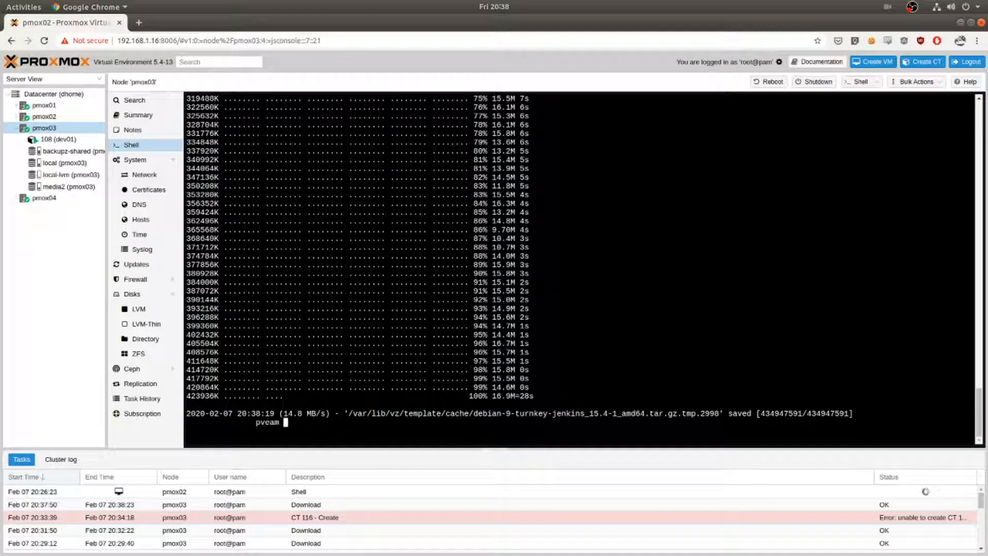
{"action": "type", "text": "list local"}
{"action": "key", "text": "Return"}
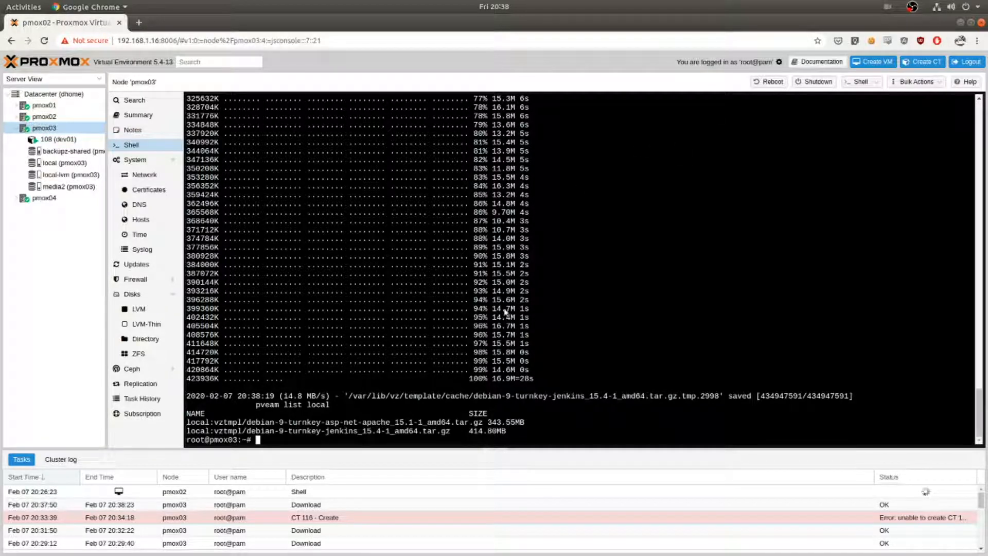
Start creating a container on pmox03 with hostname jenkins01, unchecking the unprivileged container option.
{"action": "left_click", "coordinate": [44, 128]}
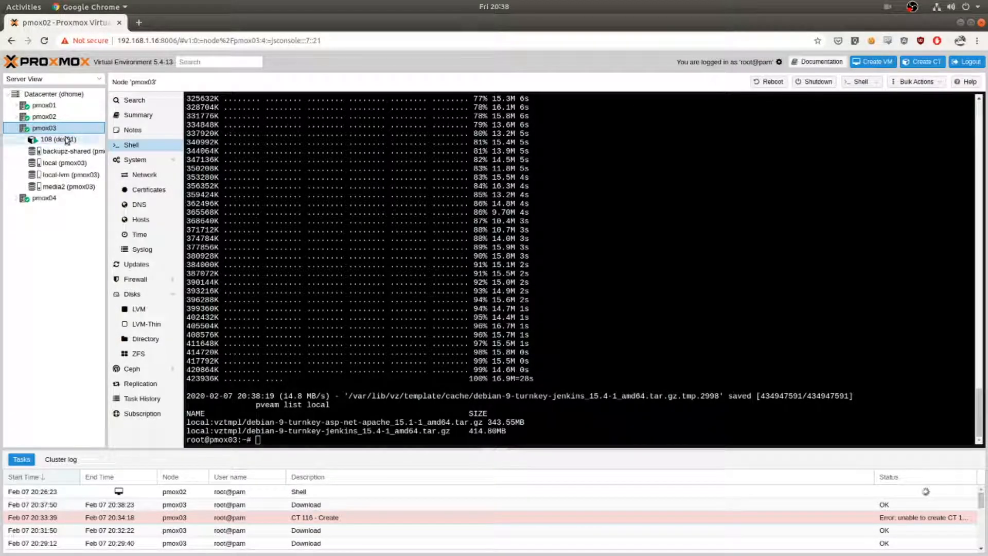
{"action": "left_click", "coordinate": [930, 62]}
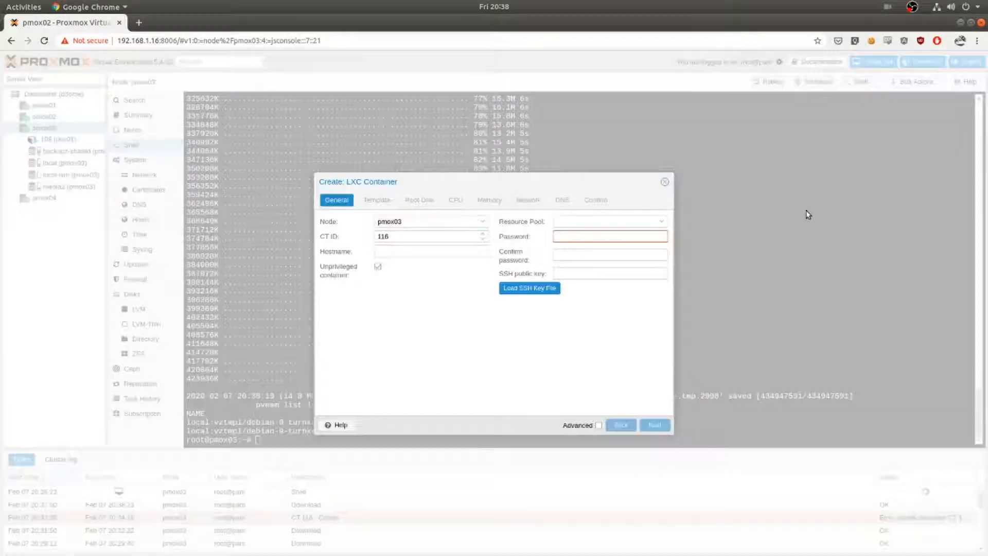
{"action": "left_click", "coordinate": [421, 249]}
{"action": "type", "text": "jenkins01"}
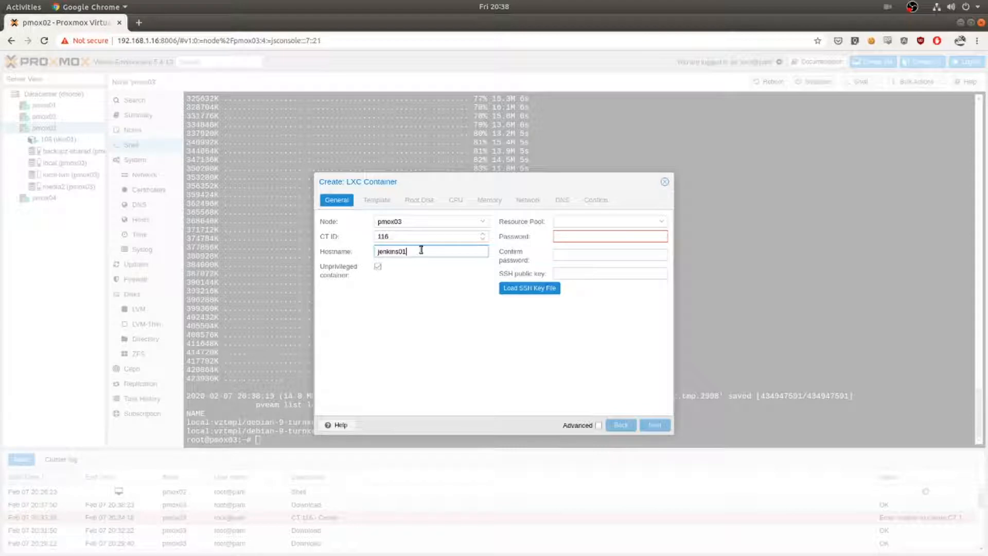
{"action": "left_click", "coordinate": [379, 267]}
Enter and confirm the container's root password.
{"action": "type", "text": "•••••••••••"}
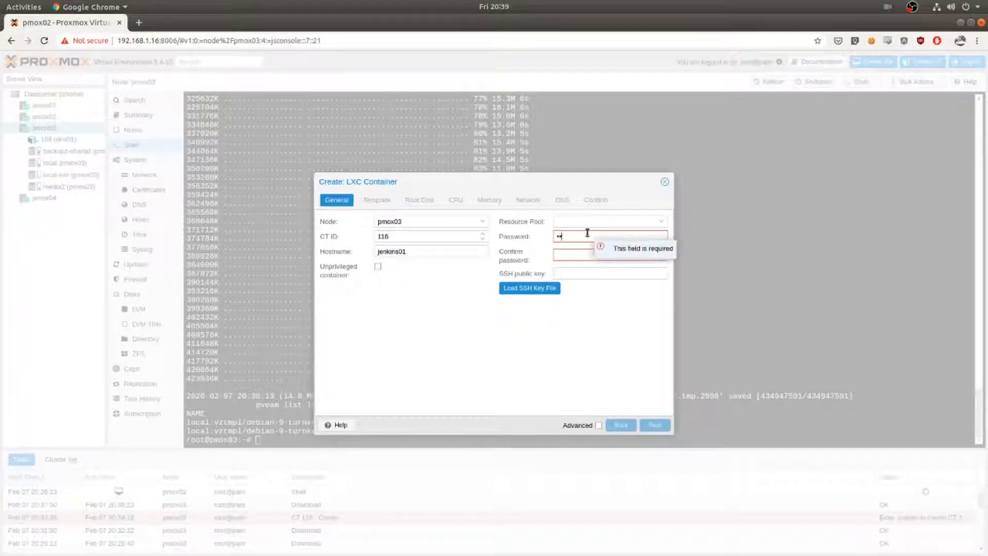
{"action": "type", "text": "••"}
{"action": "key", "text": "Tab"}
{"action": "type", "text": "•••••••••••••"}
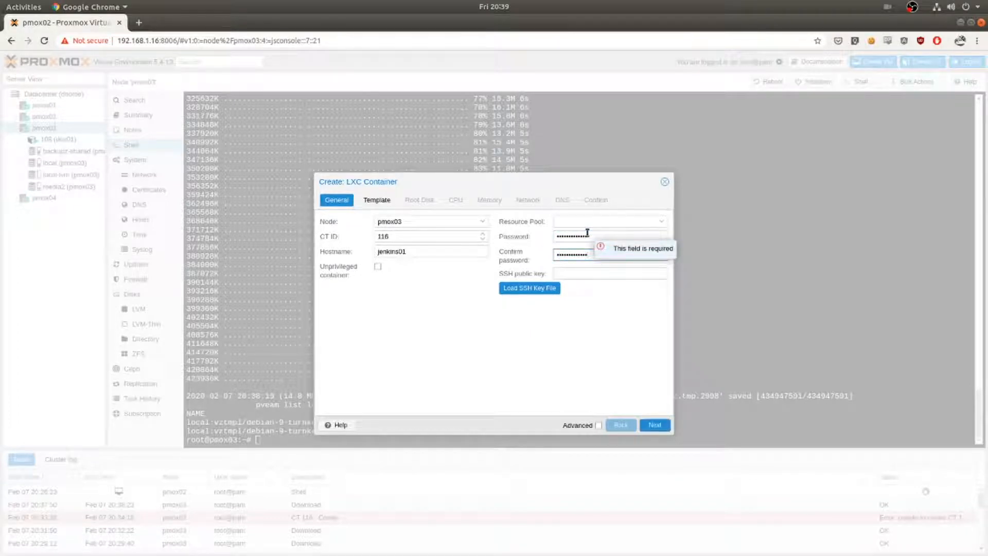
Choose local storage and the debian-9-turnkey-jenkins_15.4-1_amd64.tar.gz template.
{"action": "left_click", "coordinate": [385, 203]}
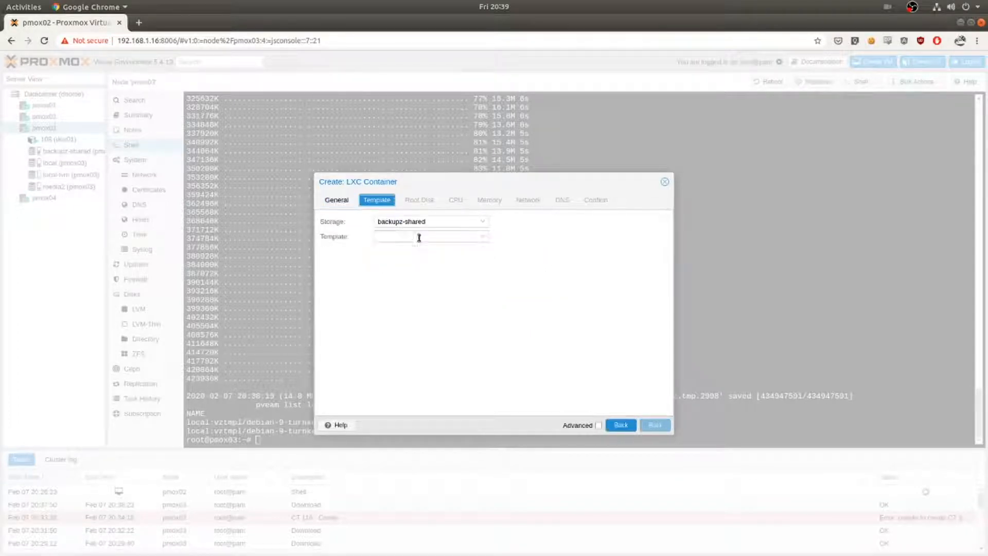
{"action": "left_click", "coordinate": [489, 222]}
{"action": "left_click", "coordinate": [434, 264]}
{"action": "left_click", "coordinate": [483, 238]}
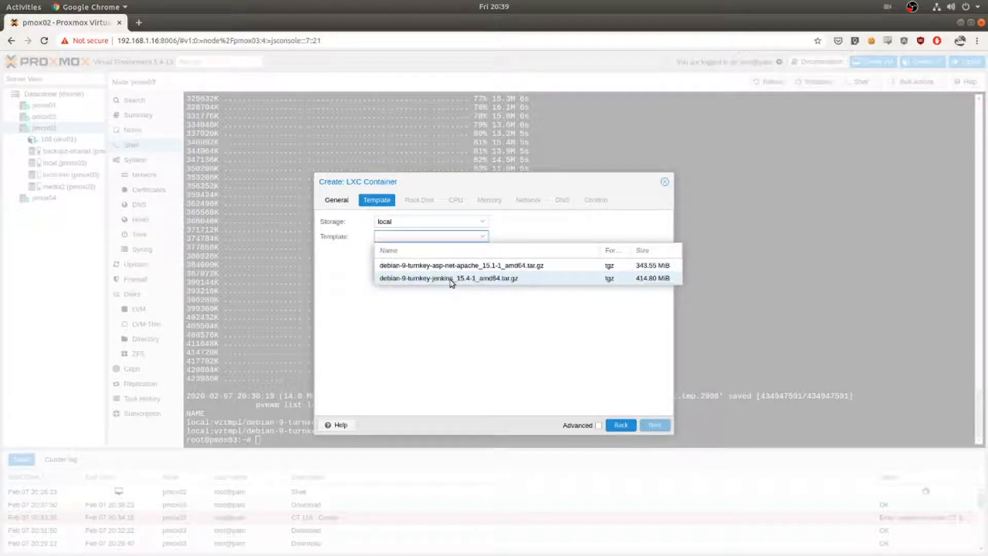
{"action": "left_click", "coordinate": [450, 278]}
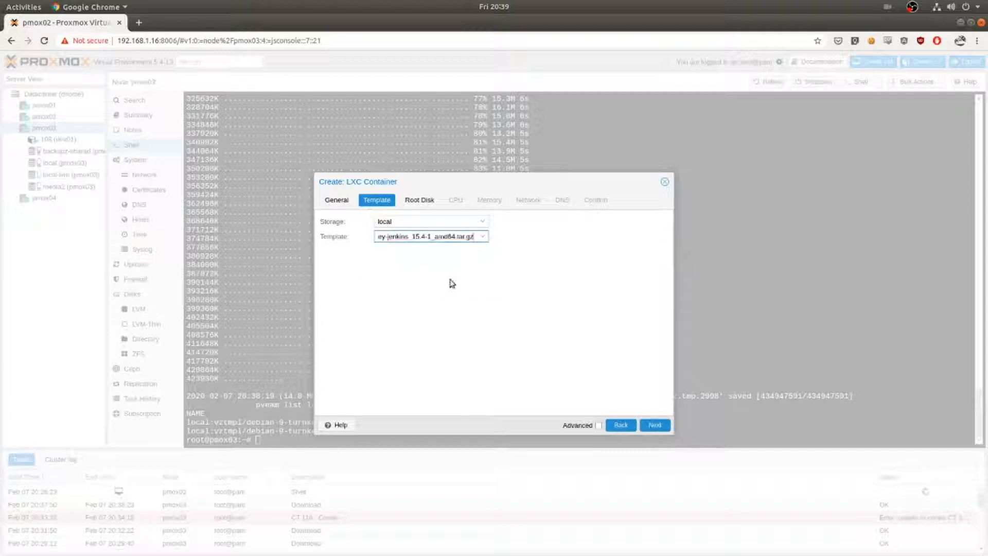
Put the root disk on local-lvm with a size of 20 GiB.
{"action": "left_click", "coordinate": [427, 200]}
{"action": "left_click", "coordinate": [459, 238]}
{"action": "left_click", "coordinate": [478, 223]}
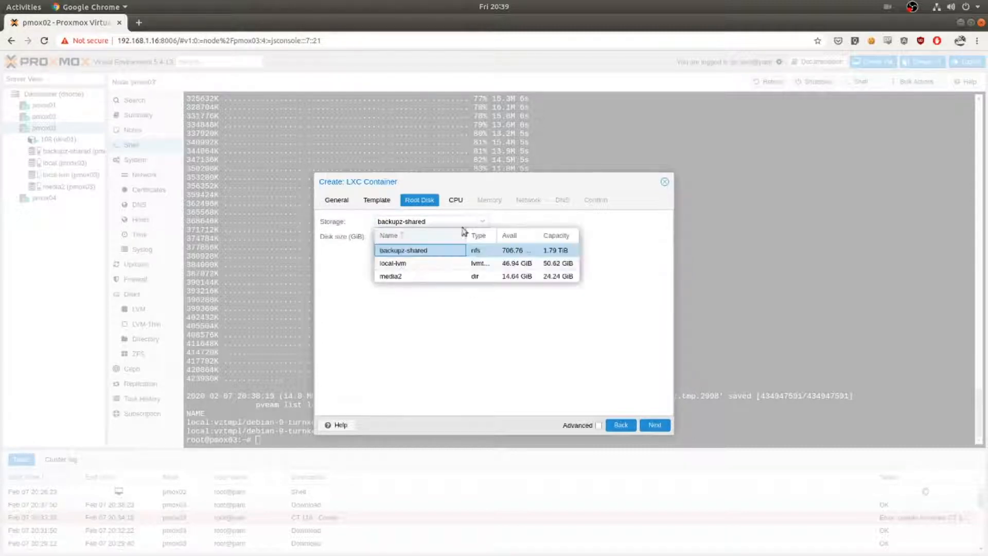
{"action": "left_click", "coordinate": [408, 266]}
{"action": "double_click", "coordinate": [417, 238]}
{"action": "type", "text": "20"}
{"action": "left_click", "coordinate": [453, 200]}
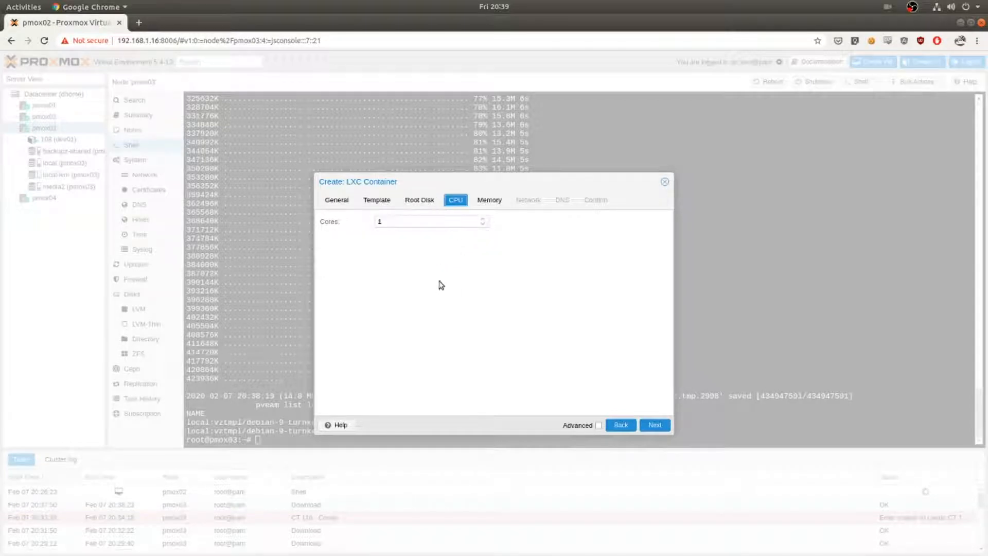
Set the container's memory to 2048 MiB and swap to 2048 MiB.
{"action": "left_click", "coordinate": [489, 199]}
{"action": "double_click", "coordinate": [442, 222]}
{"action": "type", "text": "2048"}
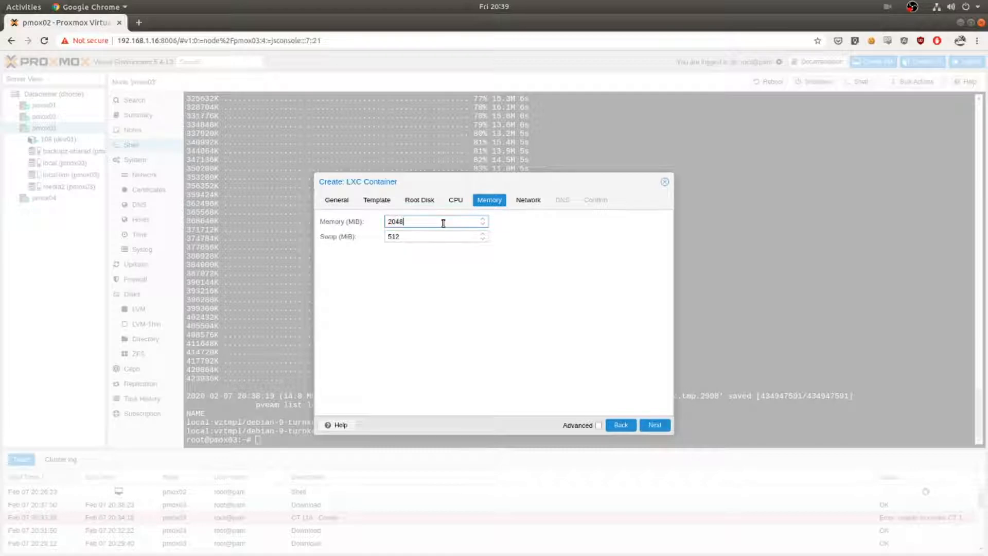
{"action": "key", "text": "Tab"}
{"action": "type", "text": "2048"}
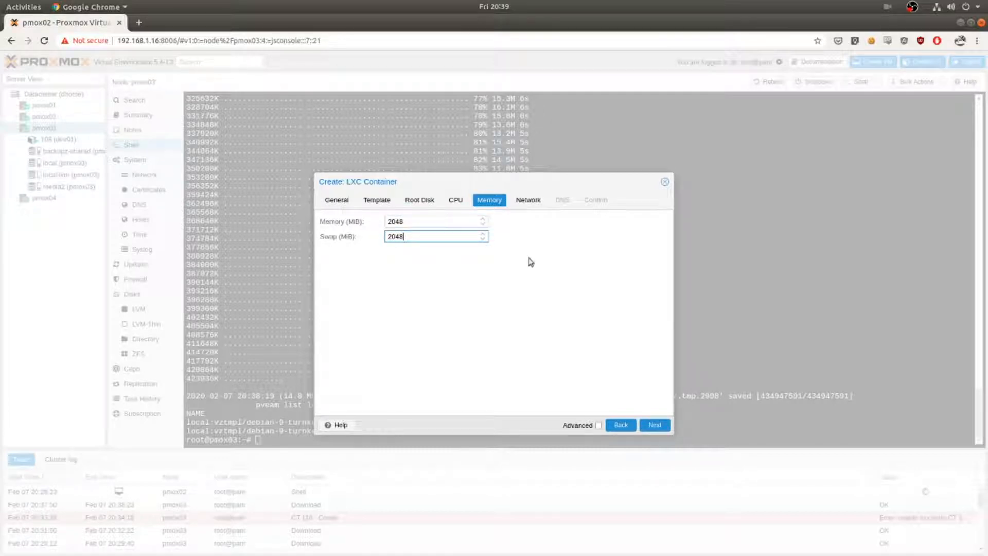
Set the network's IPv4 to DHCP and finish creating the container with default DNS settings.
{"action": "left_click", "coordinate": [530, 201]}
{"action": "left_click", "coordinate": [556, 222]}
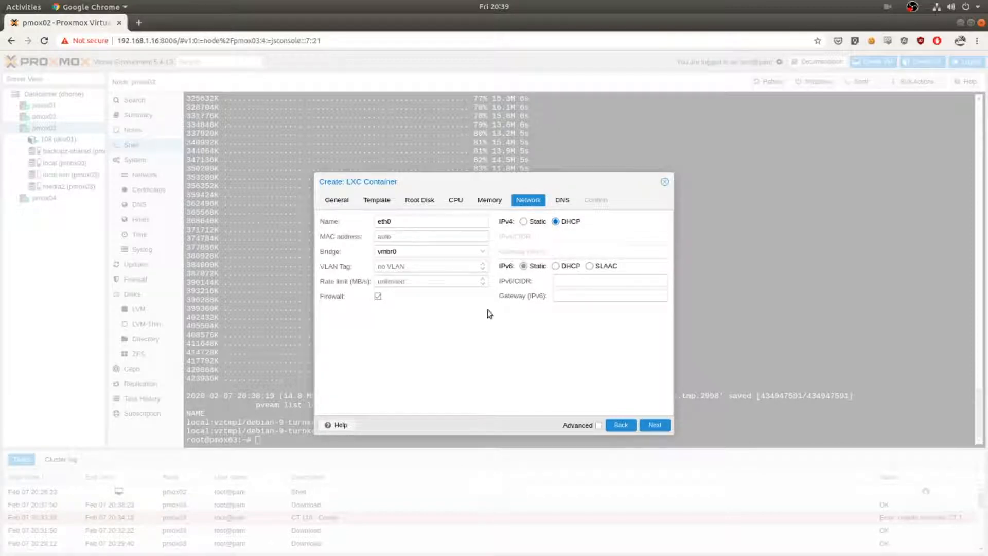
{"action": "left_click", "coordinate": [654, 425]}
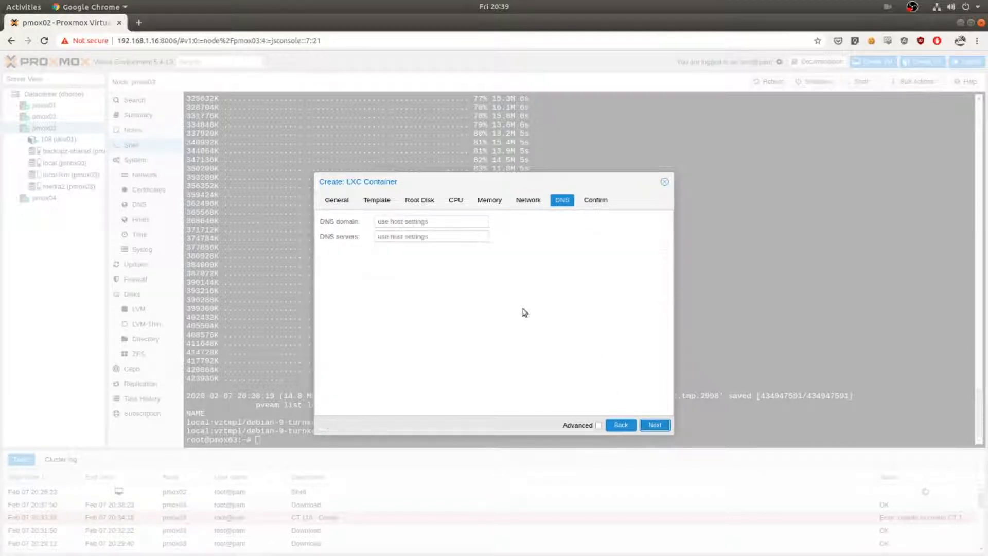
{"action": "left_click", "coordinate": [663, 423]}
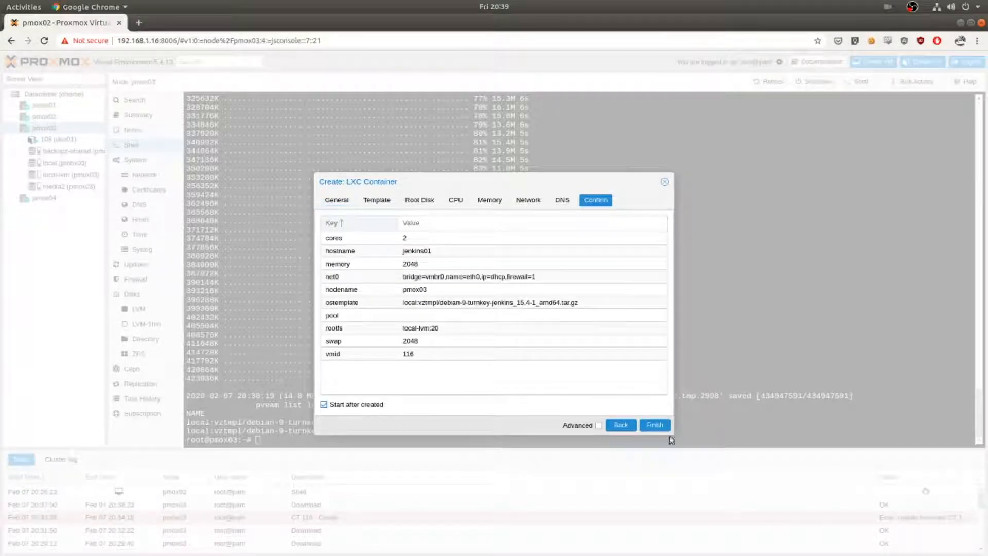
{"action": "left_click", "coordinate": [661, 425]}
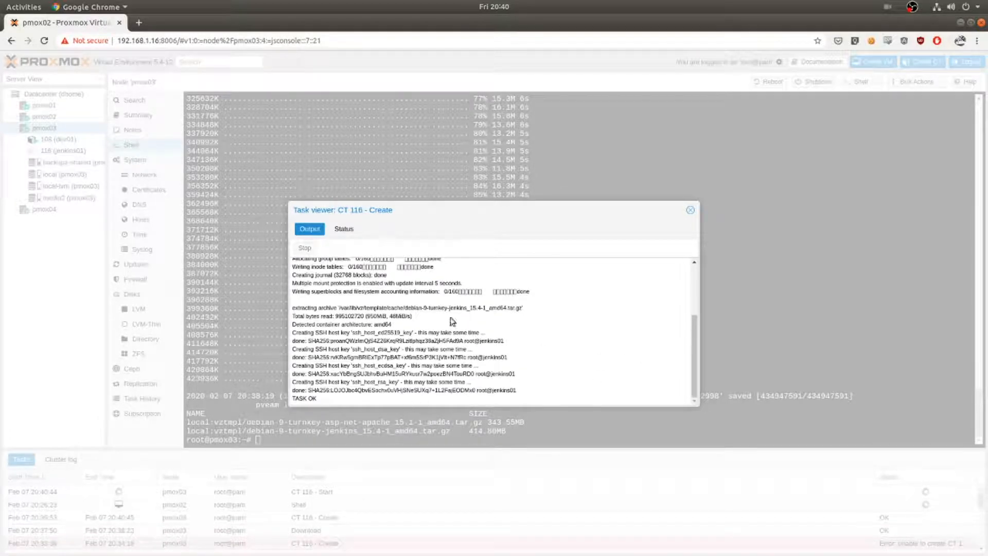
Open the console of the new jenkins01 container.
{"action": "left_click", "coordinate": [691, 213]}
{"action": "left_click", "coordinate": [72, 150]}
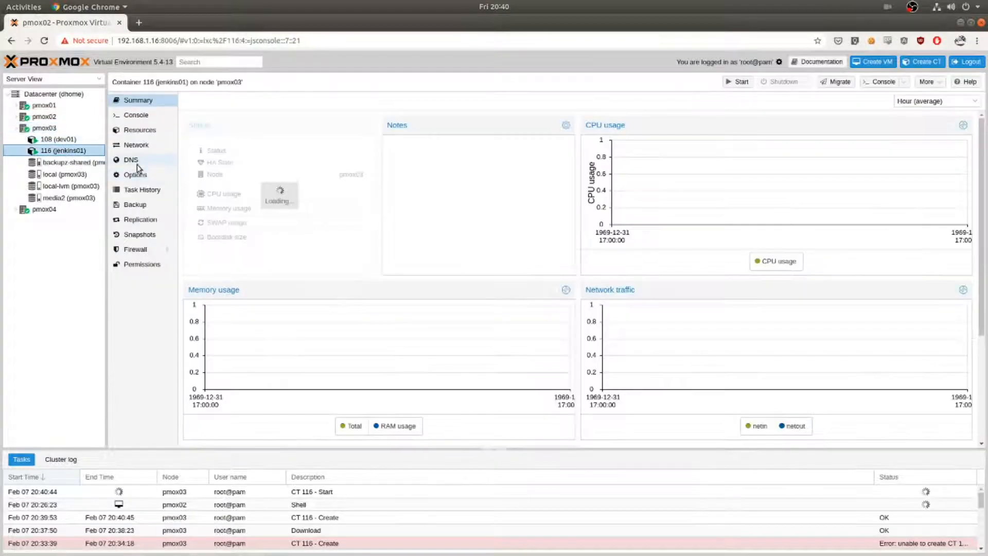
{"action": "left_click", "coordinate": [135, 115]}
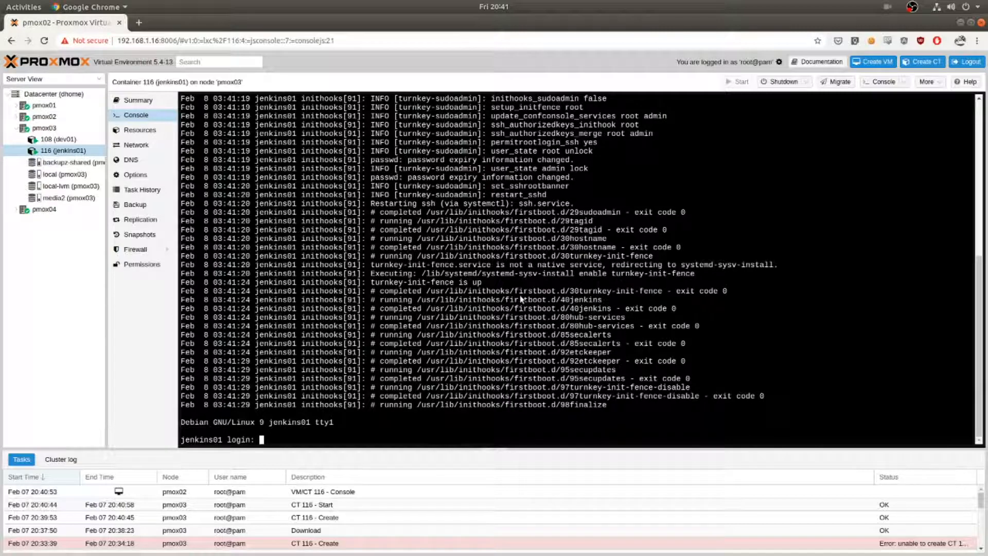
Log in to the container console as root with the root password.
{"action": "type", "text": "root"}
{"action": "key", "text": "Return"}
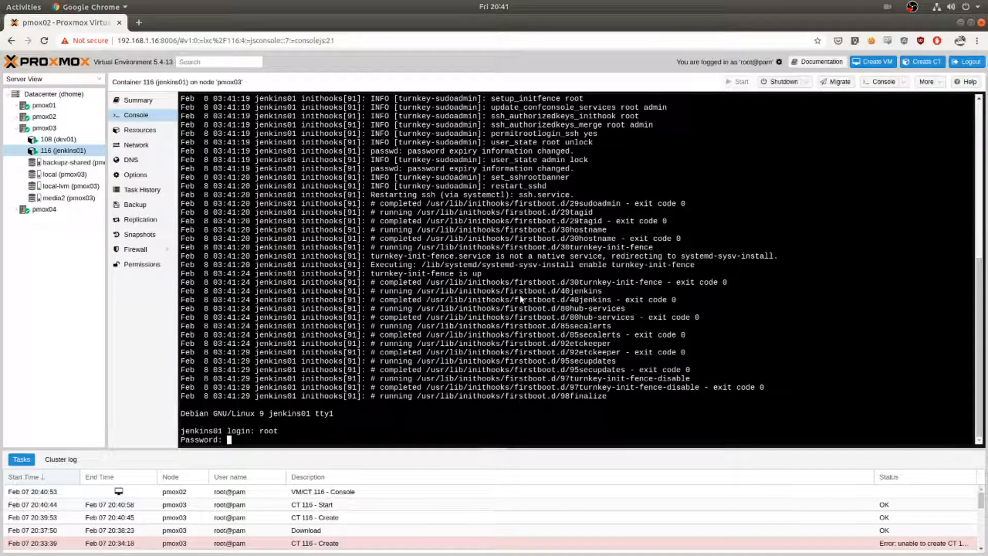
{"action": "key", "text": "Return"}
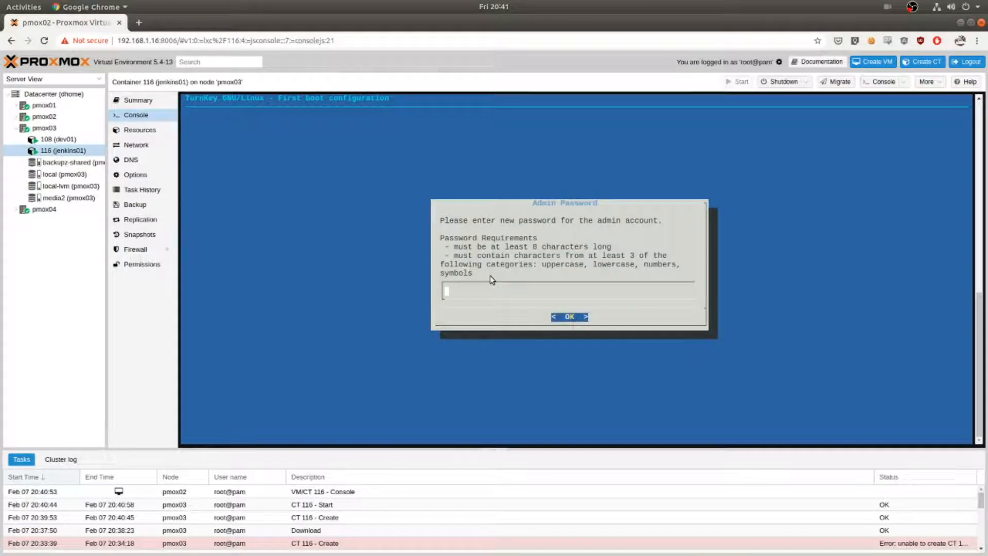
Enter and confirm a new password for the TurnKey admin account.
{"action": "type", "text": "*************"}
{"action": "key", "text": "Return"}
{"action": "type", "text": "*************"}
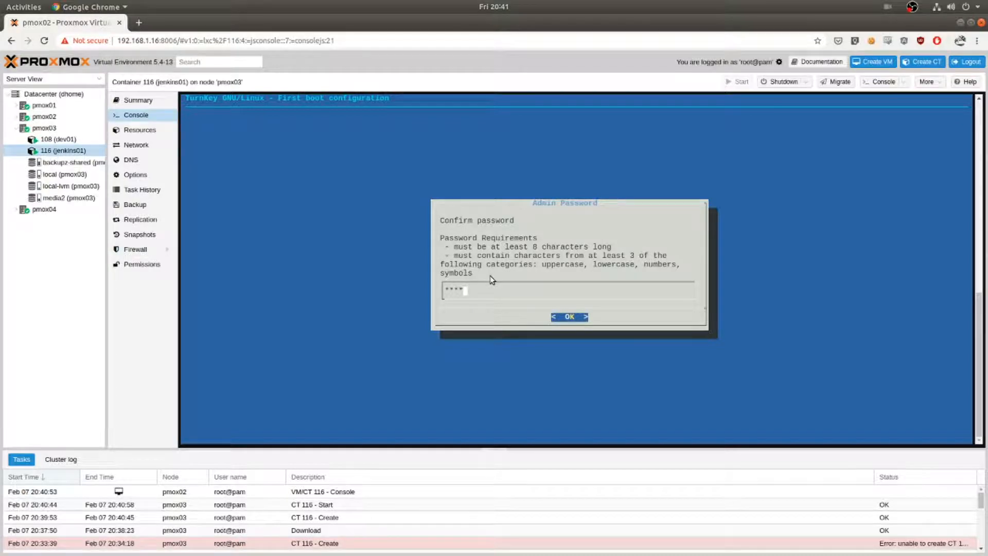
{"action": "key", "text": "Return"}
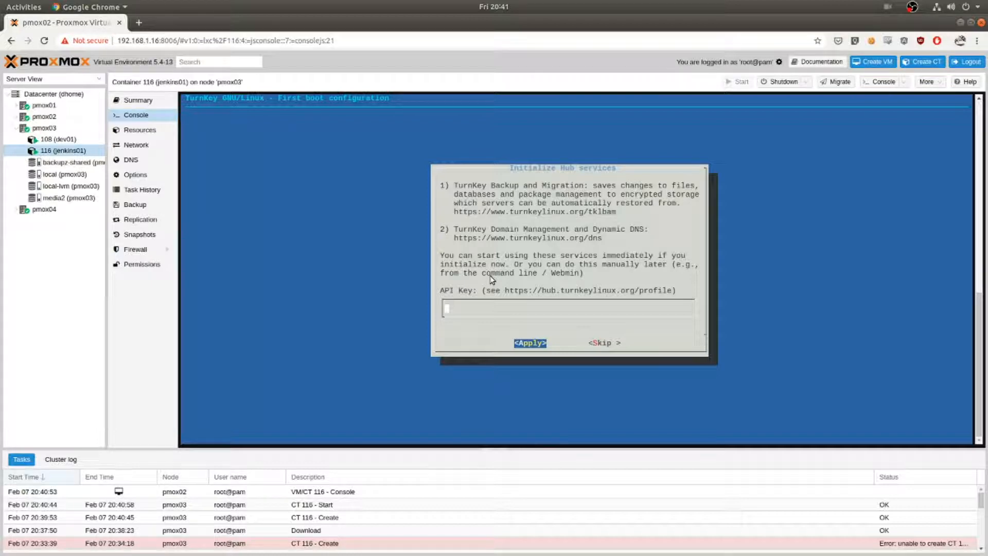
Skip the Hub services initialization and enable system notifications and security alerts with the user's e-mail address.
{"action": "key", "text": "Tab"}
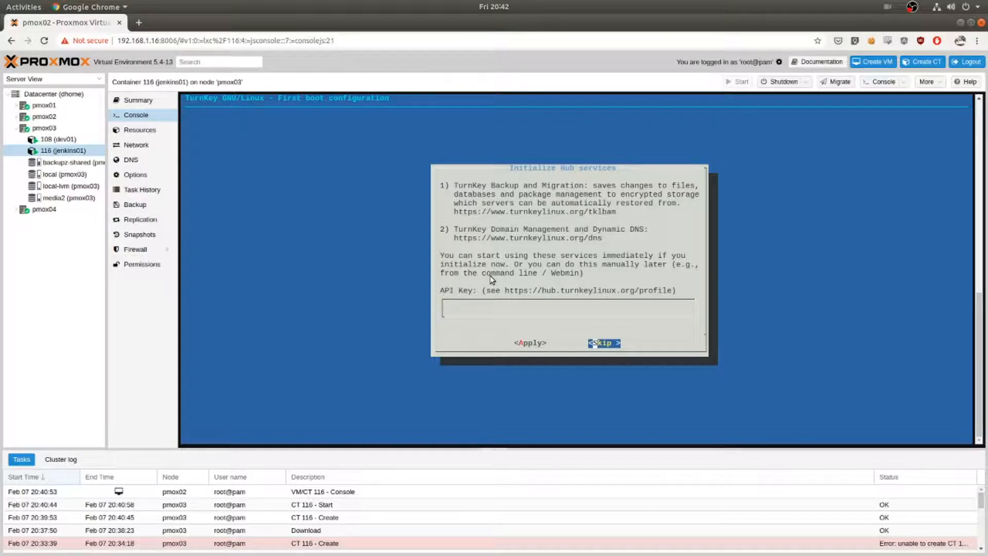
{"action": "key", "text": "Return"}
{"action": "key", "text": "Tab"}
{"action": "key", "text": "shift+Tab"}
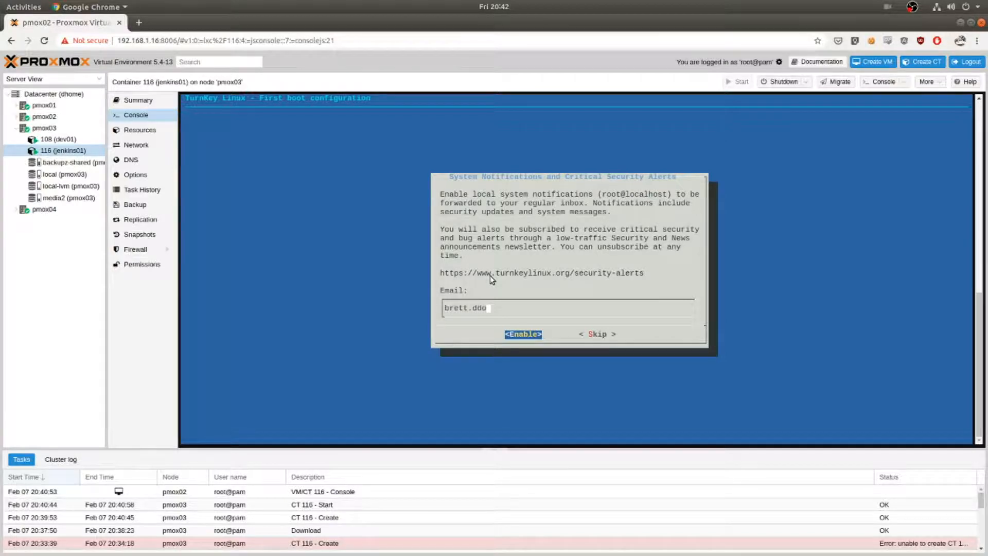
{"action": "key", "text": "Tab"}
{"action": "key", "text": "Return"}
{"action": "key", "text": "Return"}
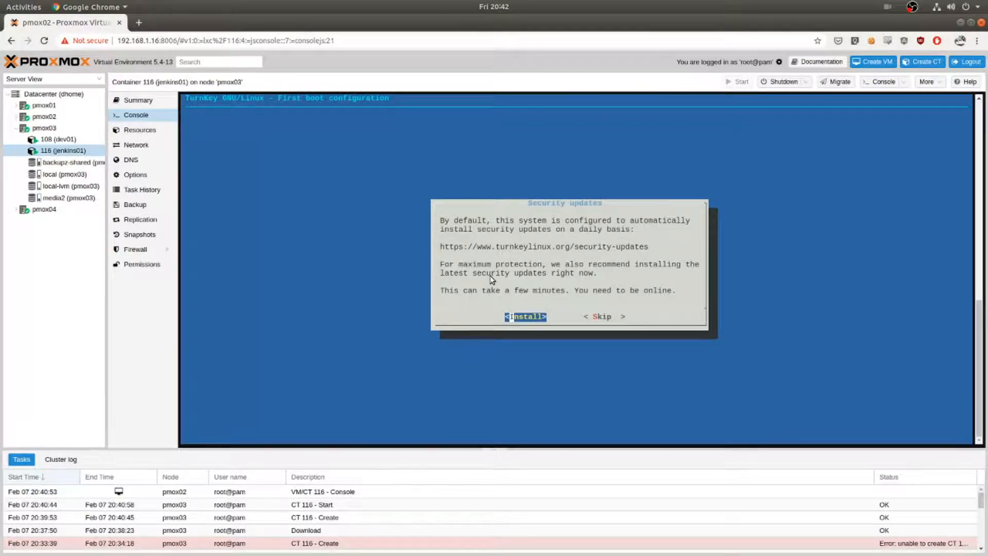
Install the latest security updates and quit the appliance services configuration console.
{"action": "key", "text": "Return"}
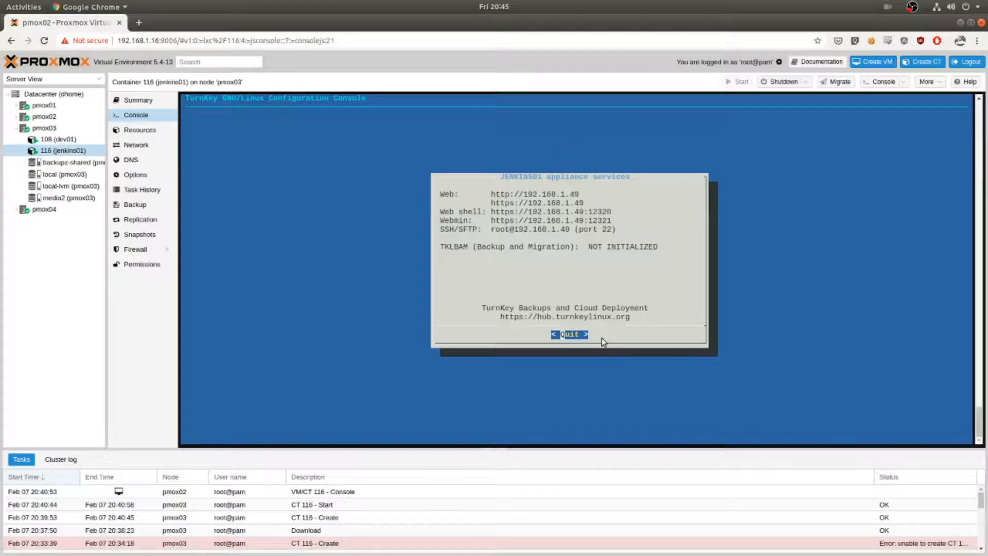
{"action": "left_click", "coordinate": [574, 335]}
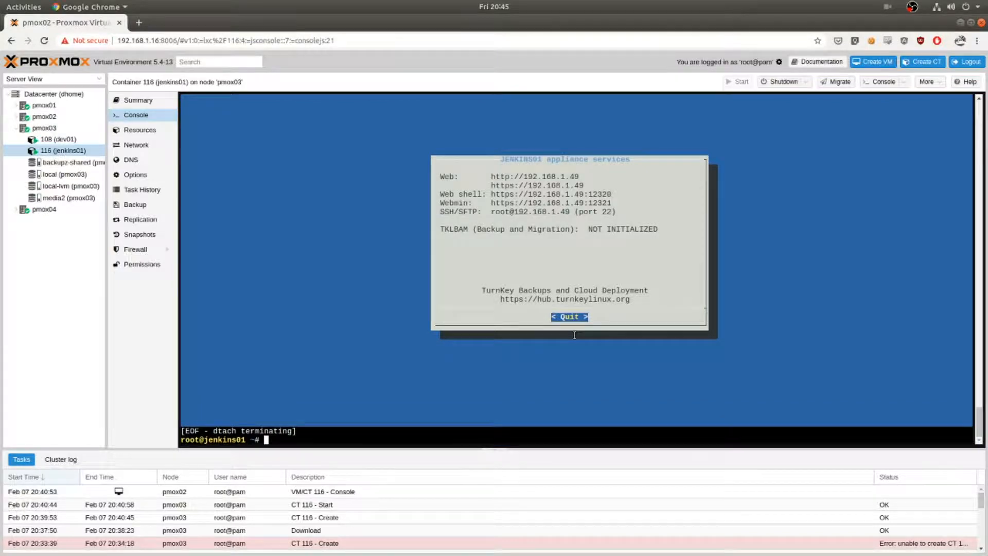
Check the container's IP address with ip addr and open 192.168.1.49 in a new browser tab.
{"action": "type", "text": "ip addr"}
{"action": "key", "text": "Return"}
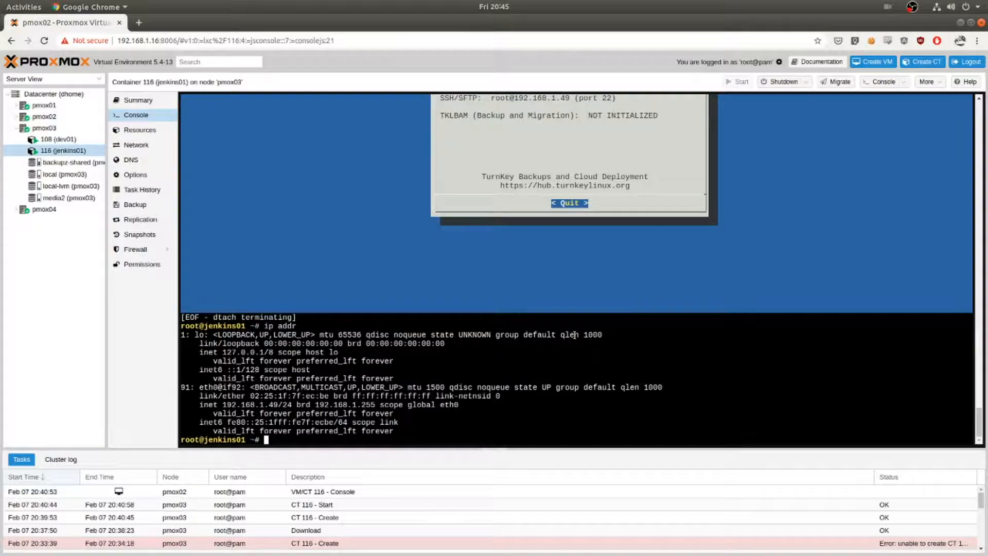
{"action": "left_click", "coordinate": [139, 22]}
{"action": "type", "text": "192.1"}
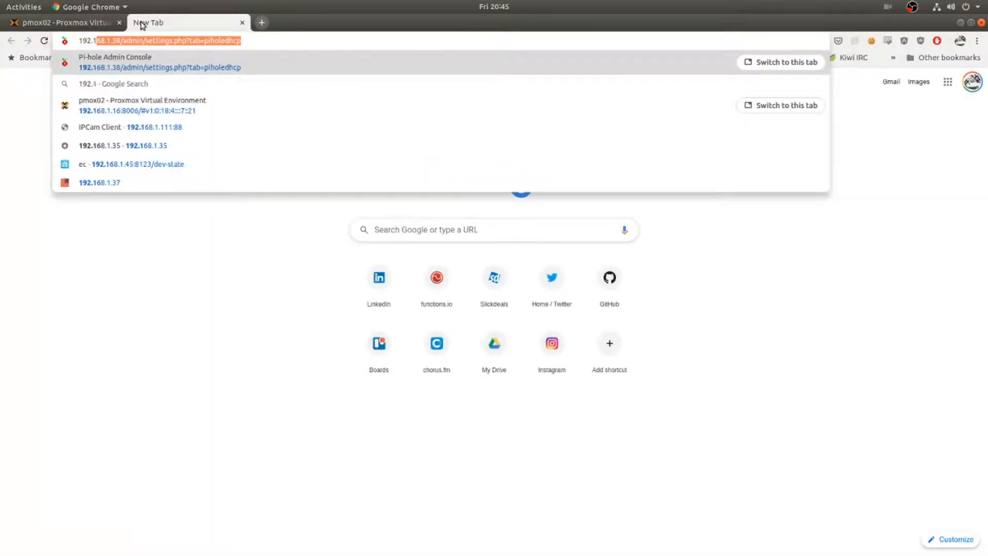
{"action": "type", "text": "68.1.49"}
{"action": "key", "text": "Return"}
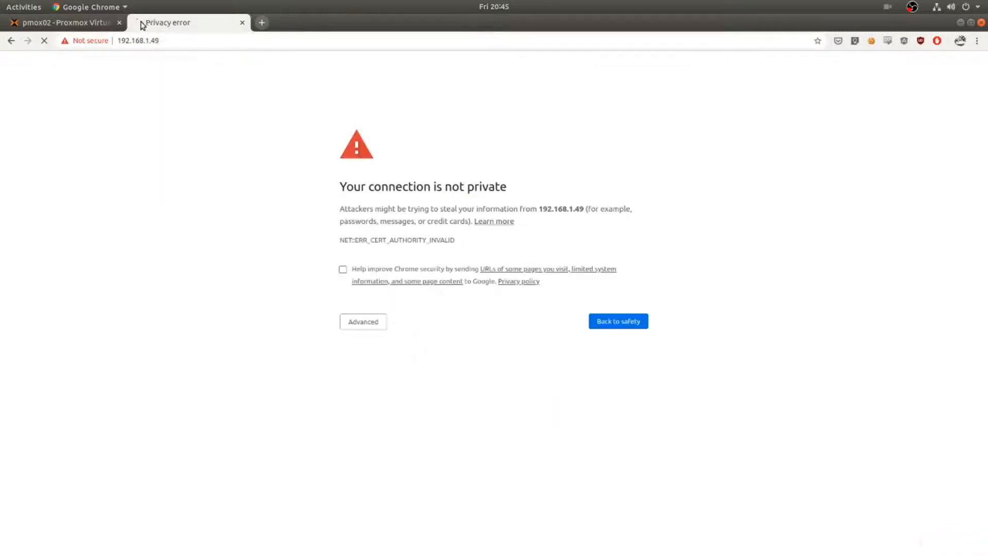
Bypass the certificate warning and proceed to 192.168.1.49.
{"action": "left_click", "coordinate": [368, 328]}
{"action": "left_click", "coordinate": [399, 400]}
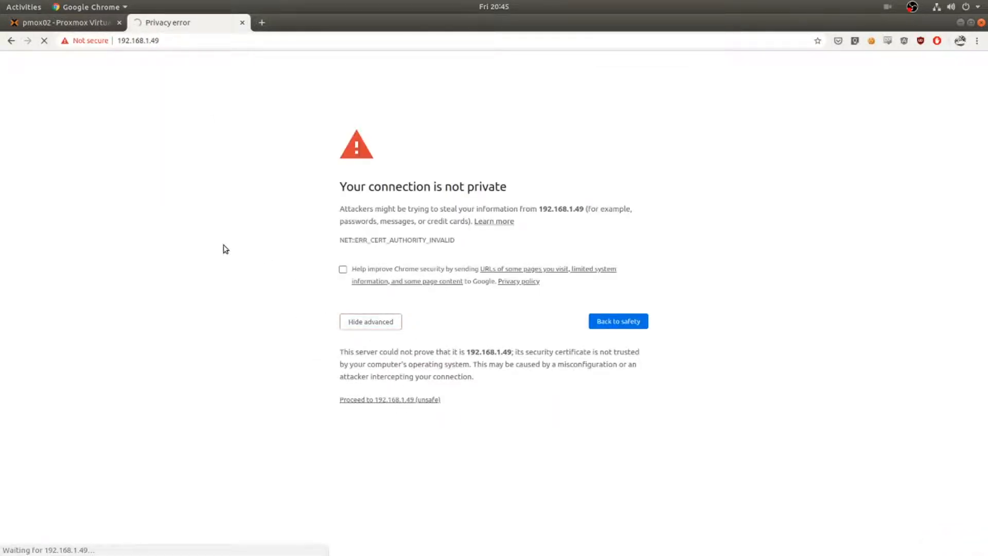